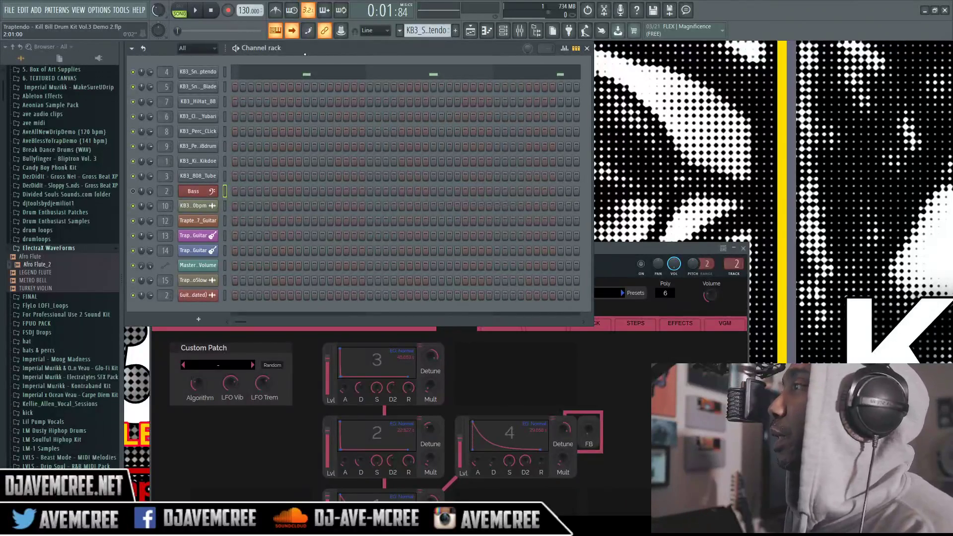
- Preview the song briefly, stop it, and open the Mixer
click(195, 10)
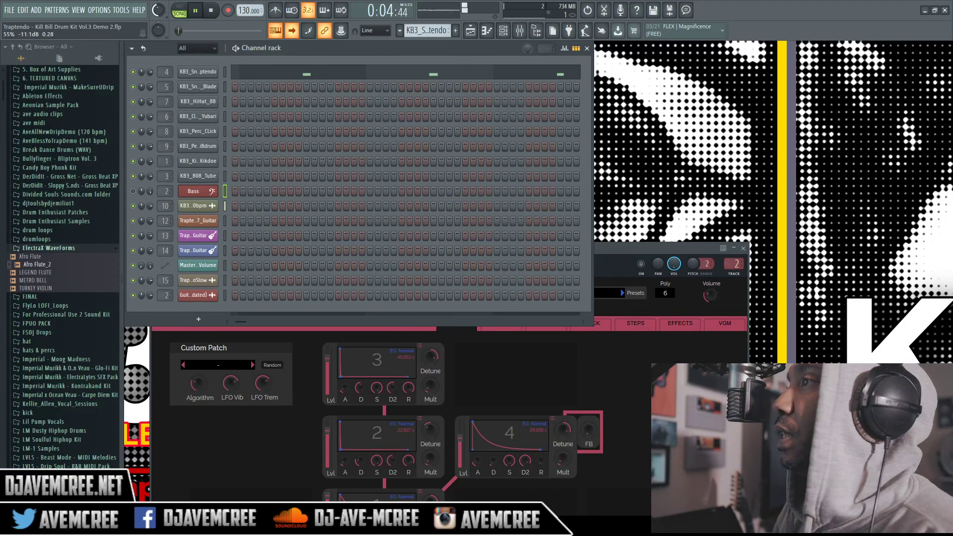
click(213, 10)
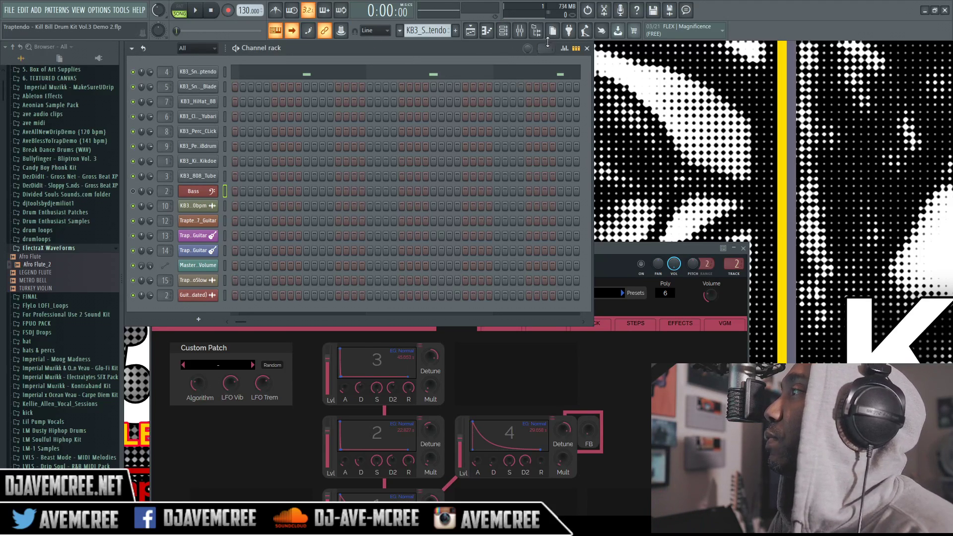
click(519, 31)
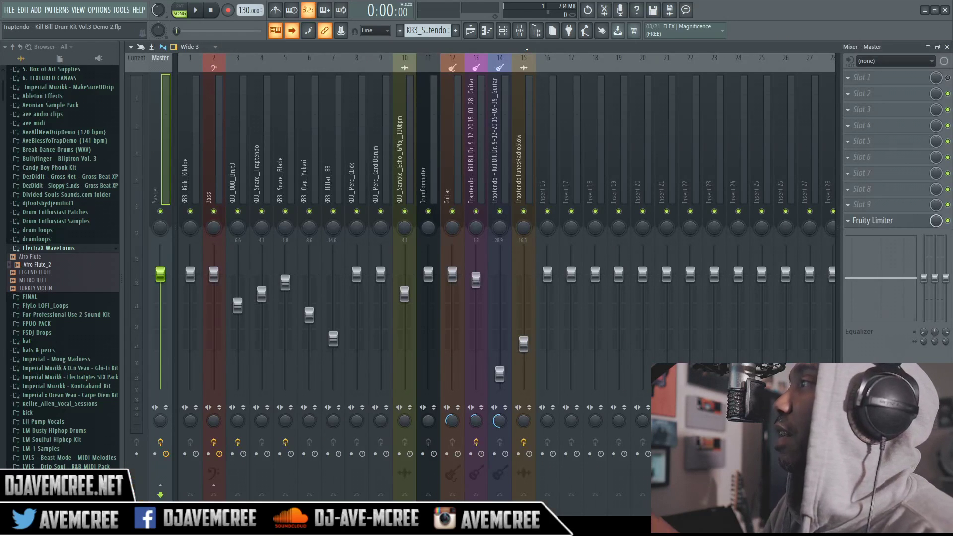
- Load ZGameEditor Visualizer into slot 2 of the master insert
click(520, 30)
click(521, 31)
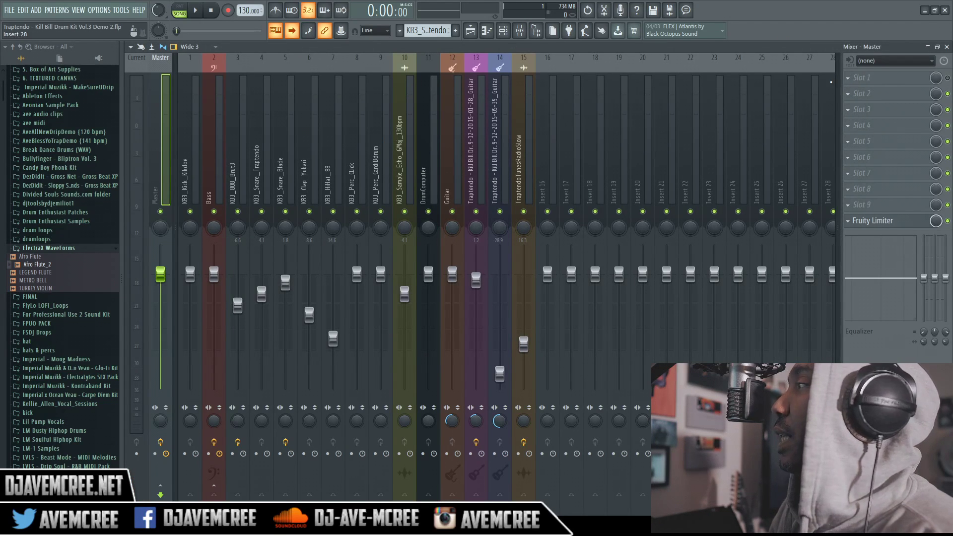
click(848, 94)
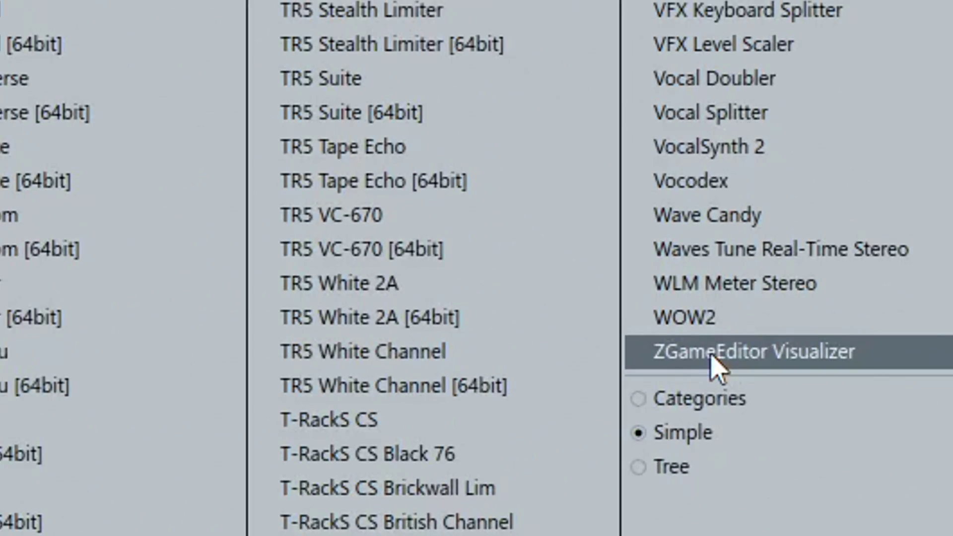
click(711, 353)
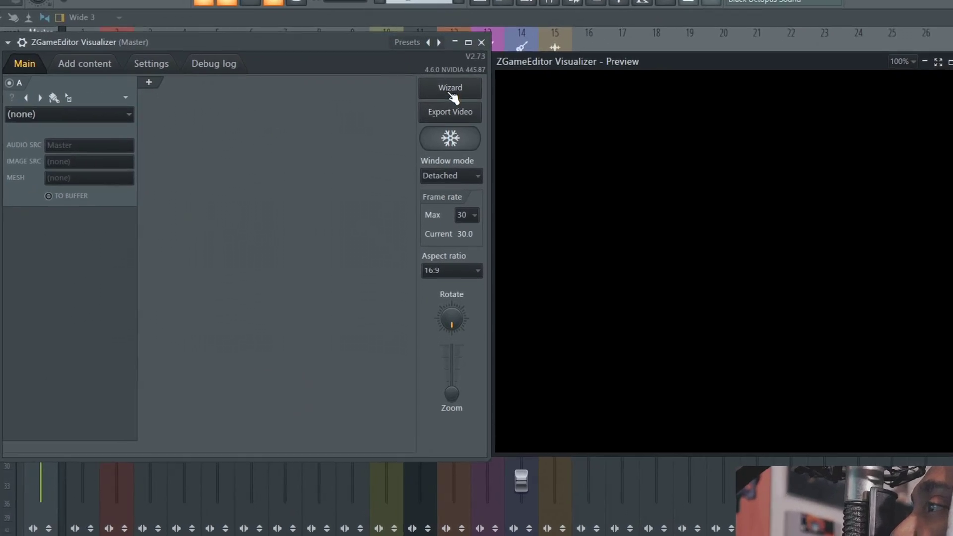
- Open the visualizer's Video wizard and move it up and to the left
click(446, 105)
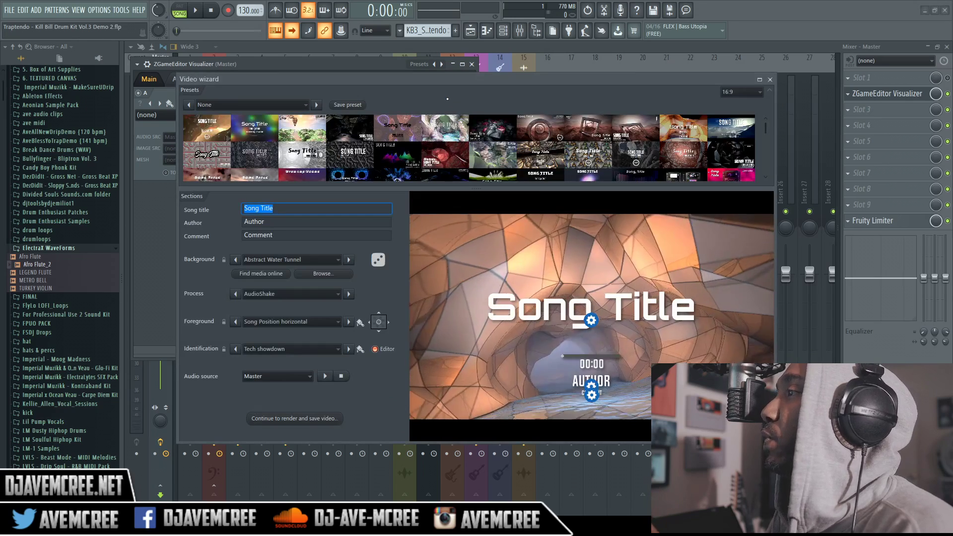
drag(434, 77, 302, 40)
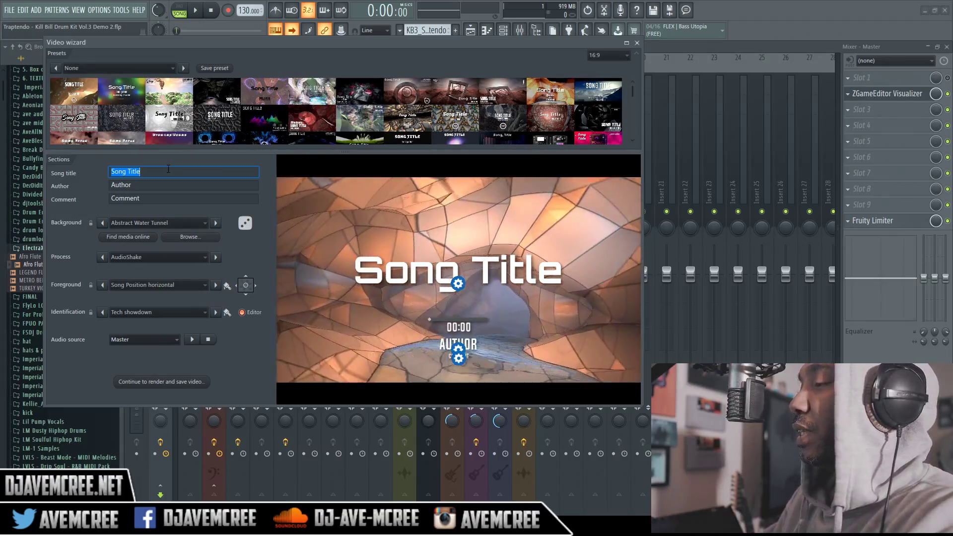
- Enter song title PHONK, the artist as author, and comment 'OUT NOW ON SPOTIFY', then close the wizard
text(PHONK)
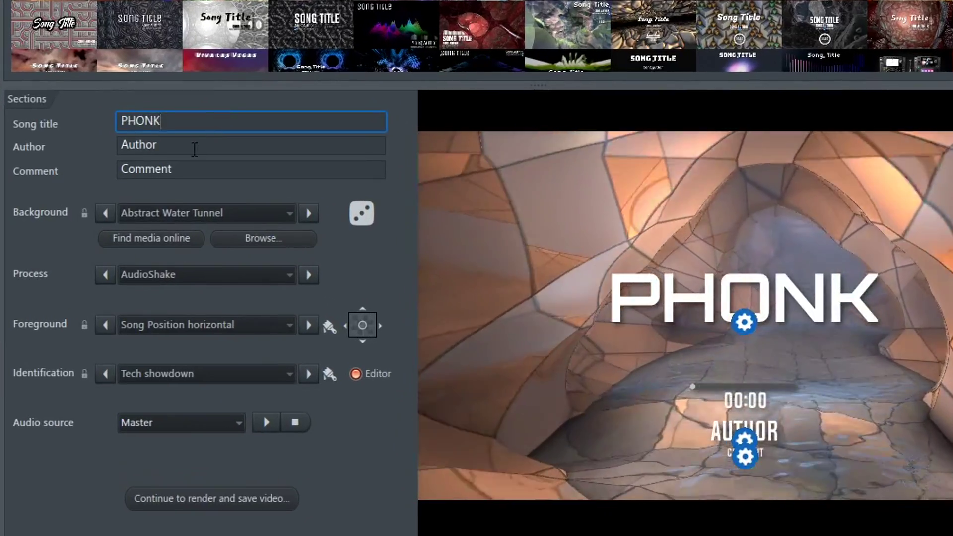
click(192, 147)
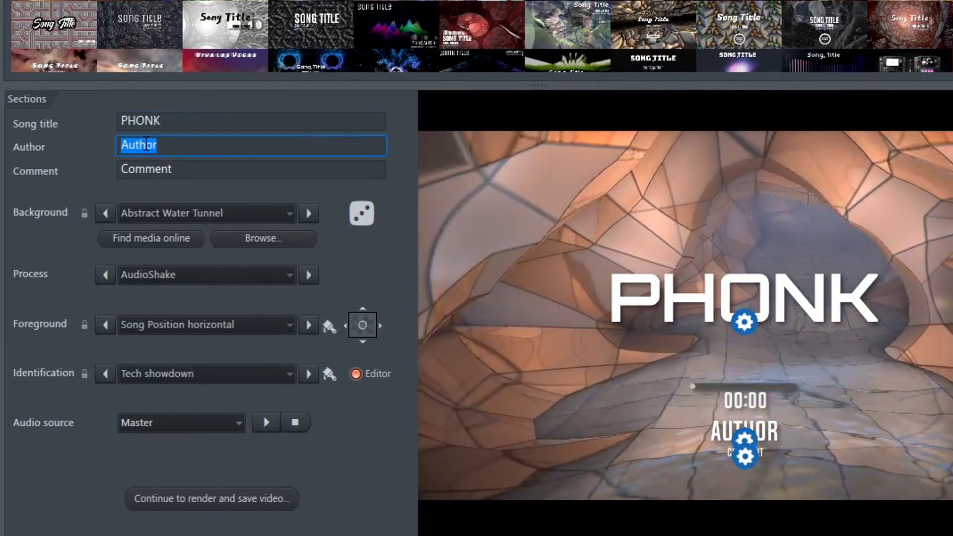
text(DJ AVE MCREE)
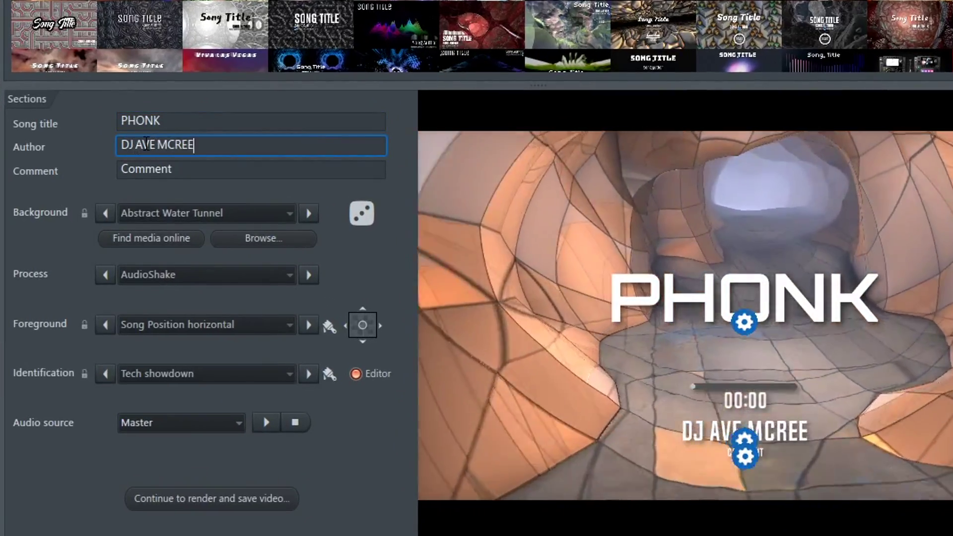
click(192, 173)
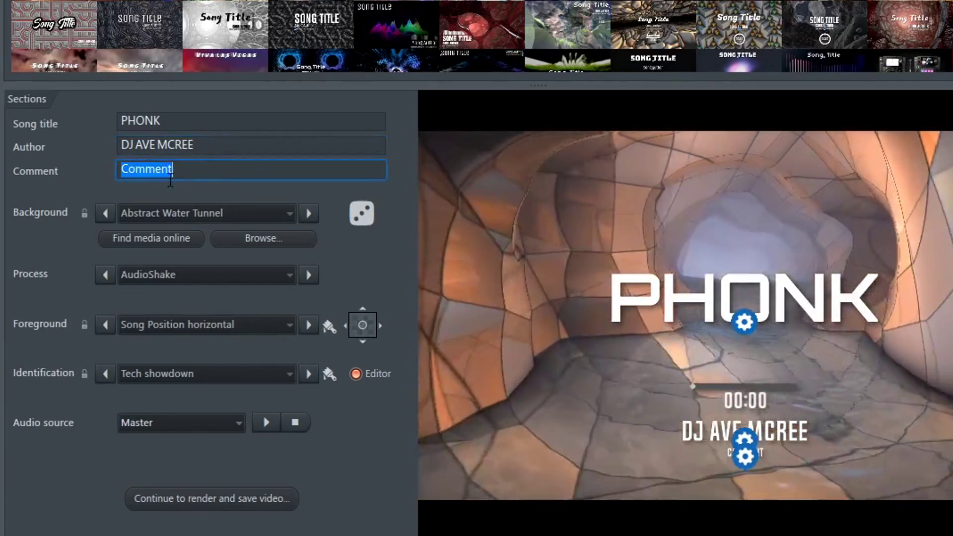
text(OUT NOW ON SPOTIFY)
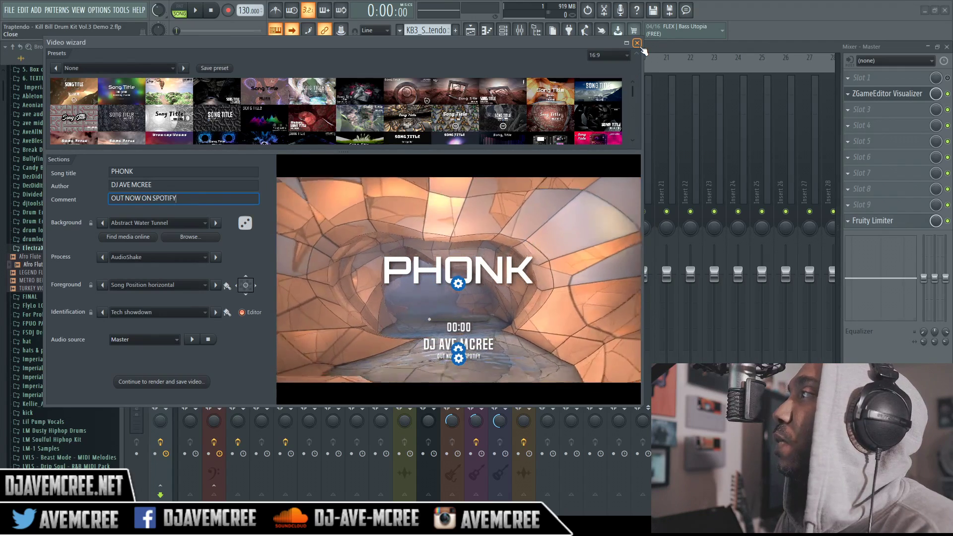
click(637, 43)
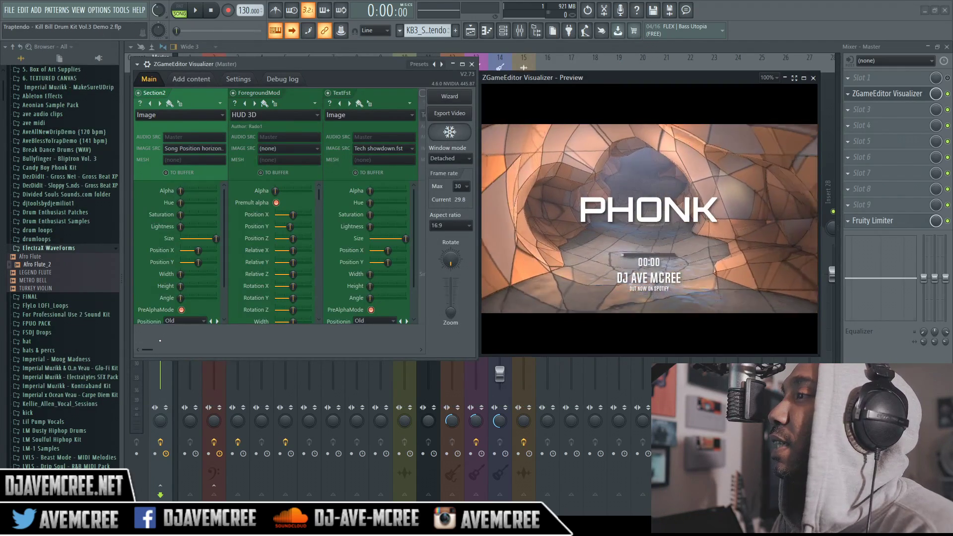
- Play the song so the PHONK preview animates, and reopen the Video wizard
drag(149, 350, 201, 350)
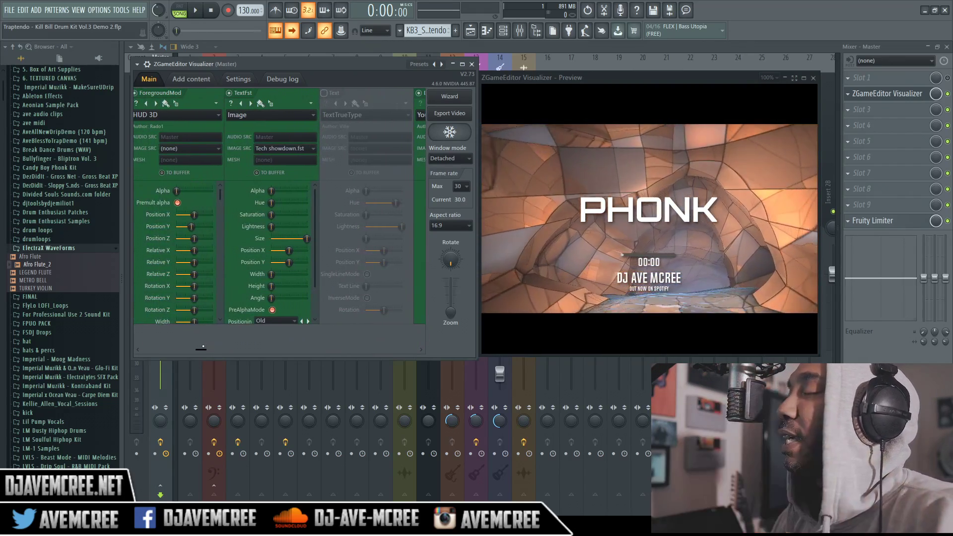
drag(203, 347, 144, 353)
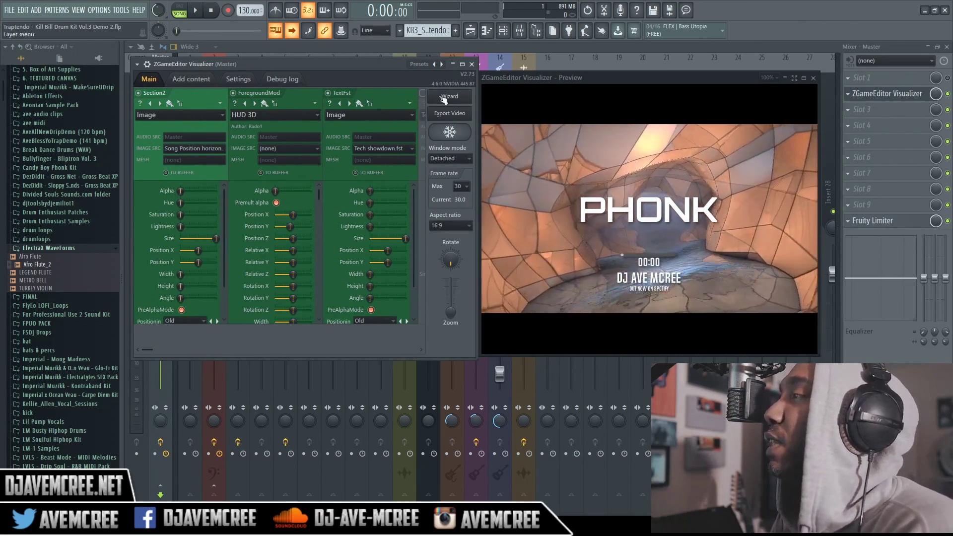
click(197, 10)
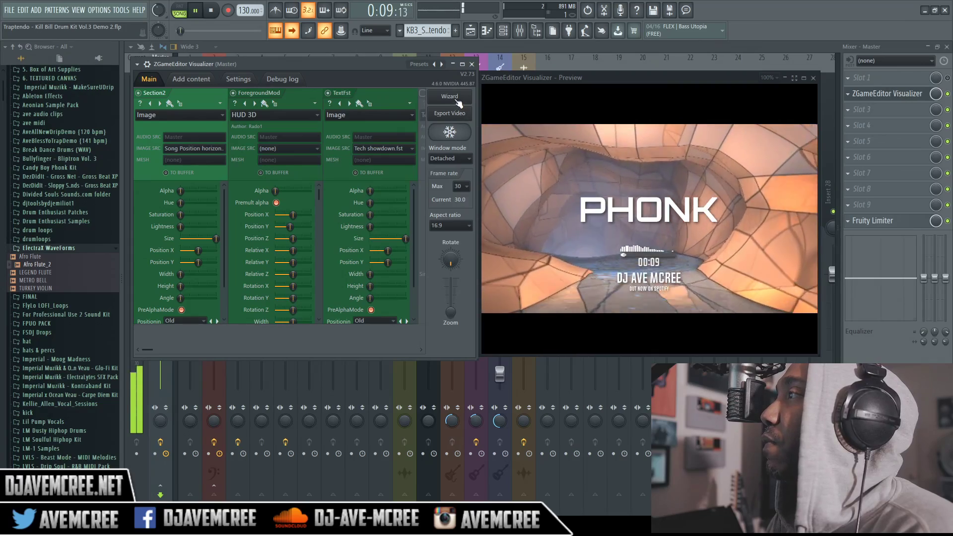
click(457, 100)
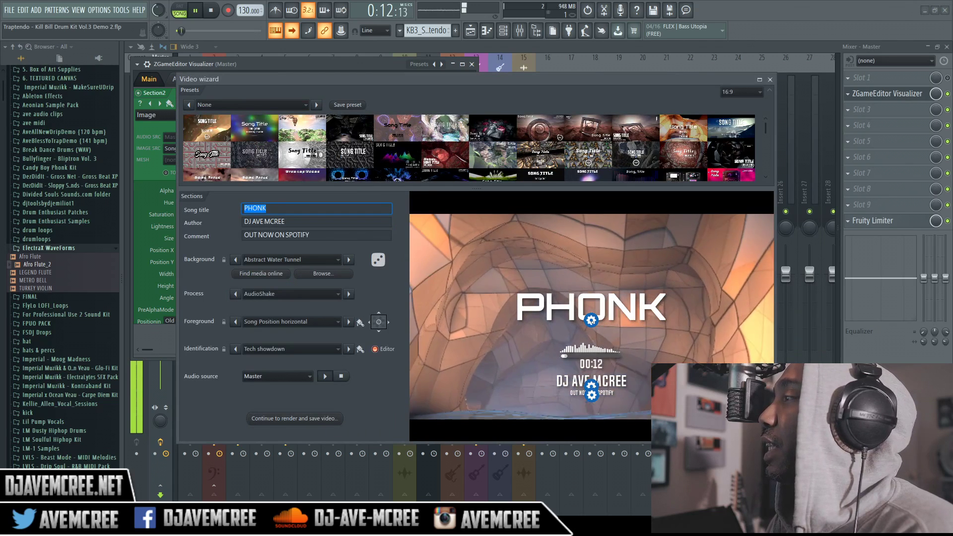
- Apply the 70s Disco Cover preset to the video
click(591, 321)
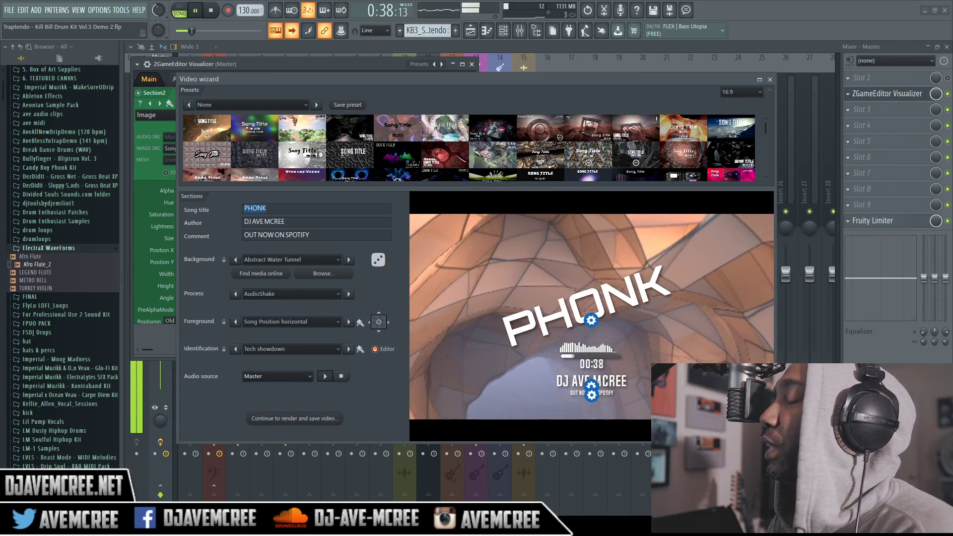
click(255, 128)
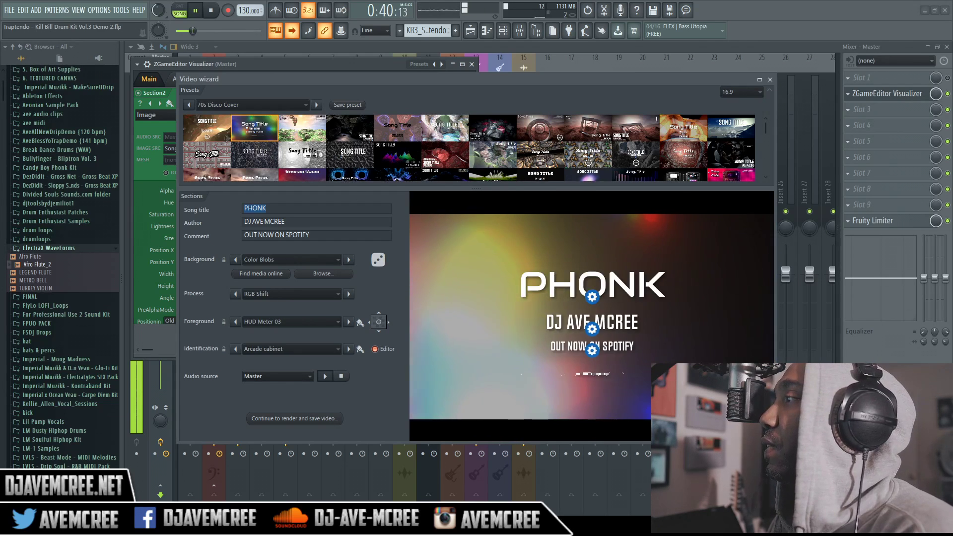
- Try the Abstract Plane preset, stop playback, and reopen the wizard positioned up-left
click(493, 128)
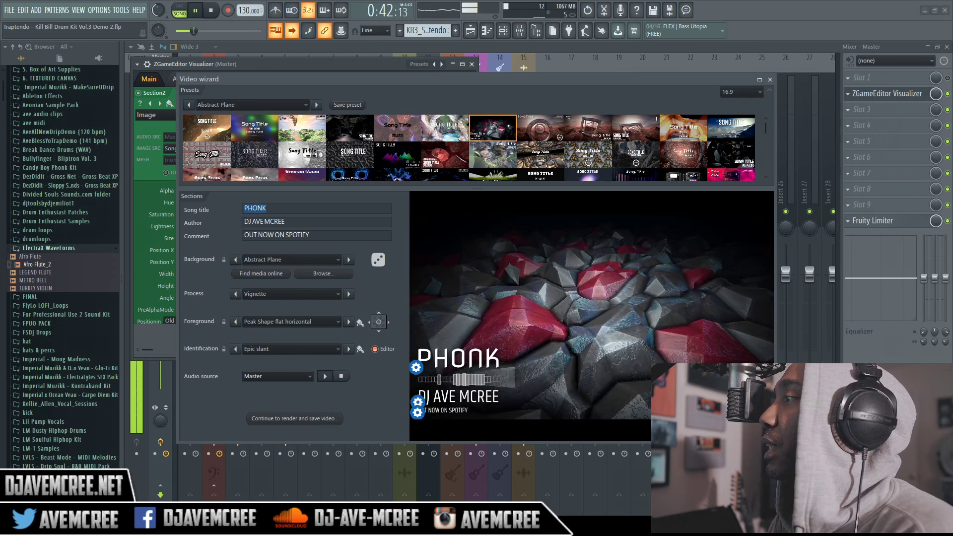
click(770, 79)
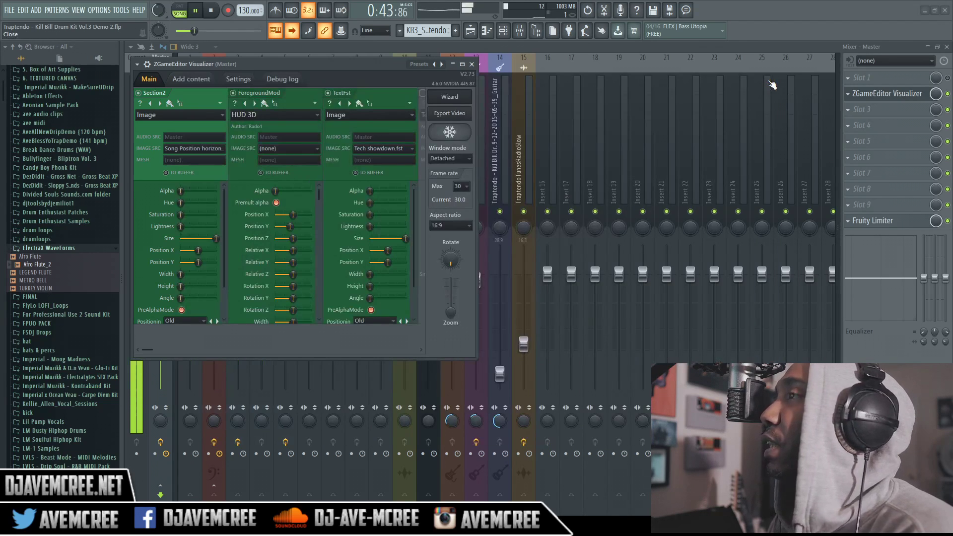
click(212, 12)
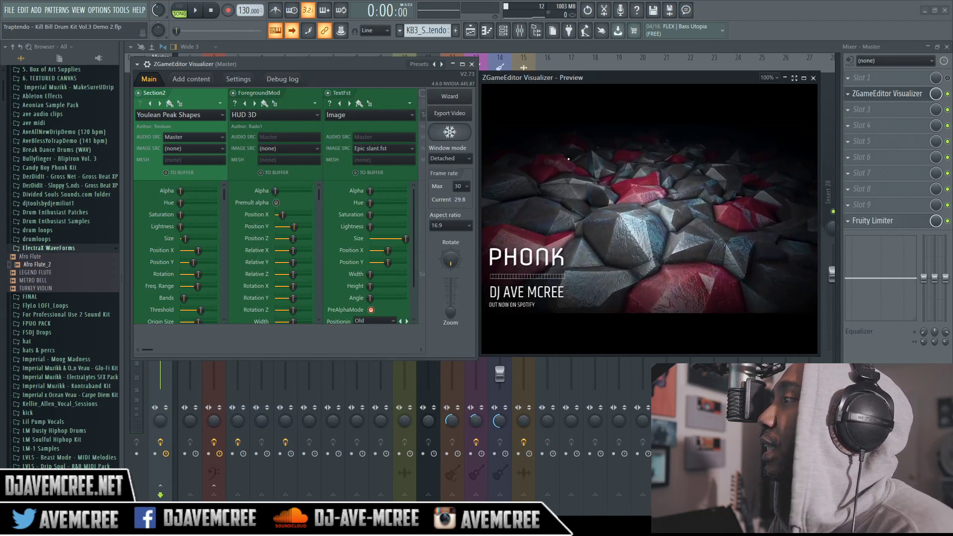
click(449, 98)
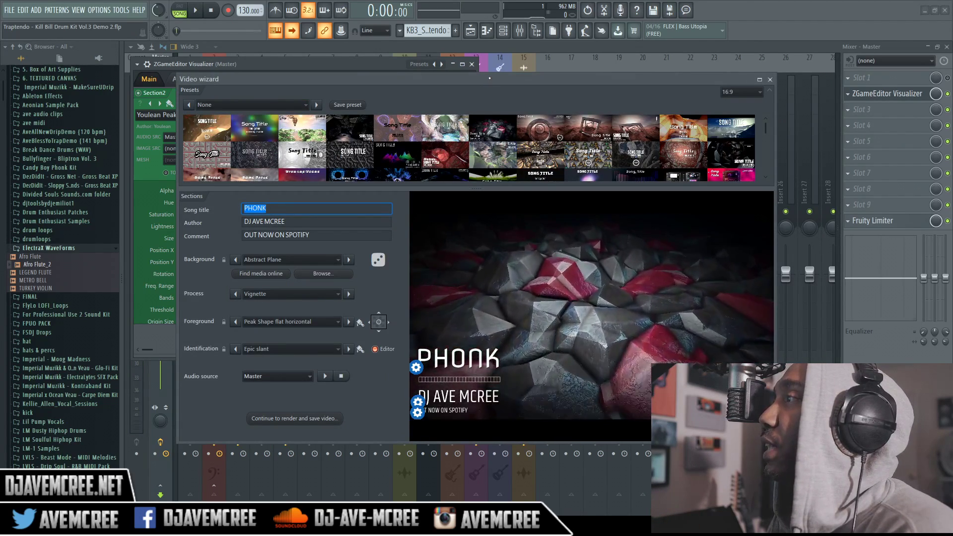
drag(490, 78, 390, 44)
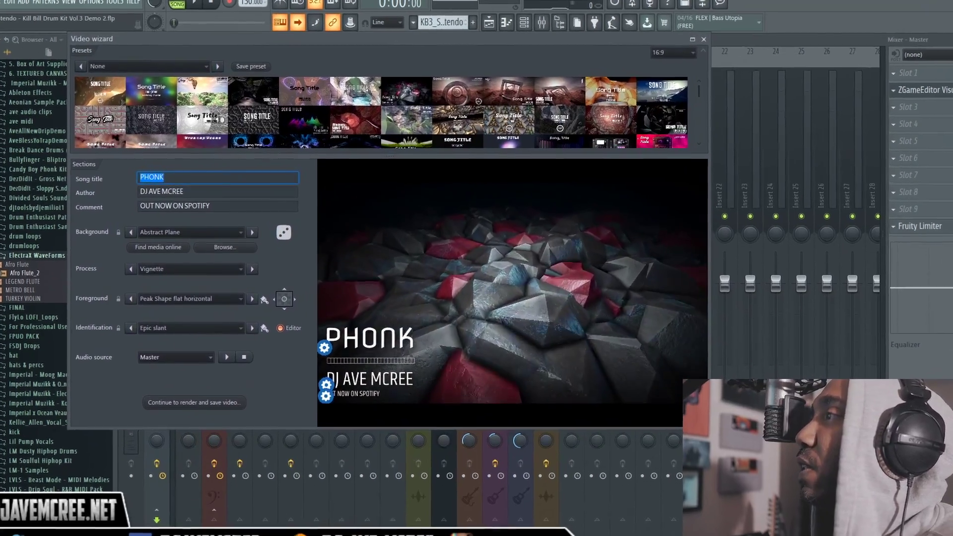
- Audition the Abstract Island Cavern, Plane, Terrain Objects, Water Sunset and Airliner presets
click(346, 94)
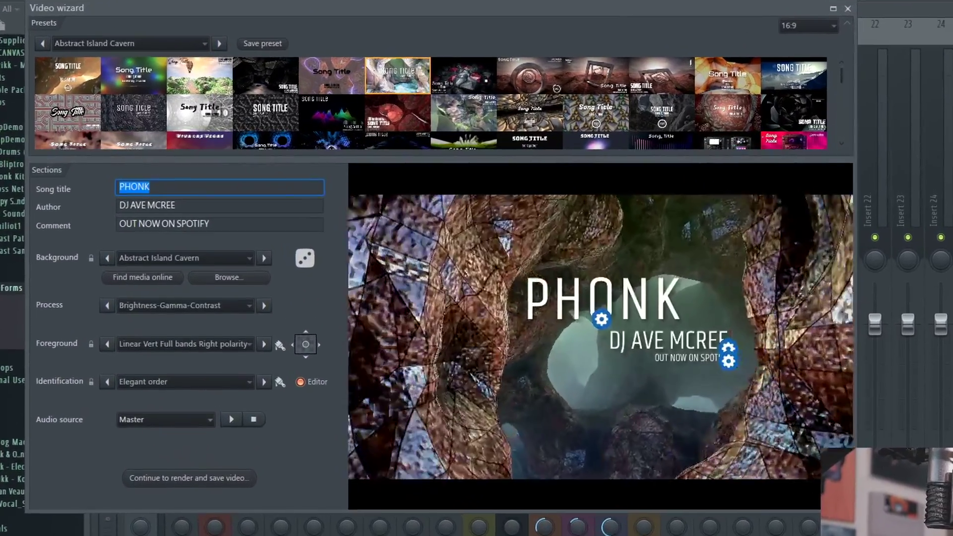
click(463, 75)
click(529, 76)
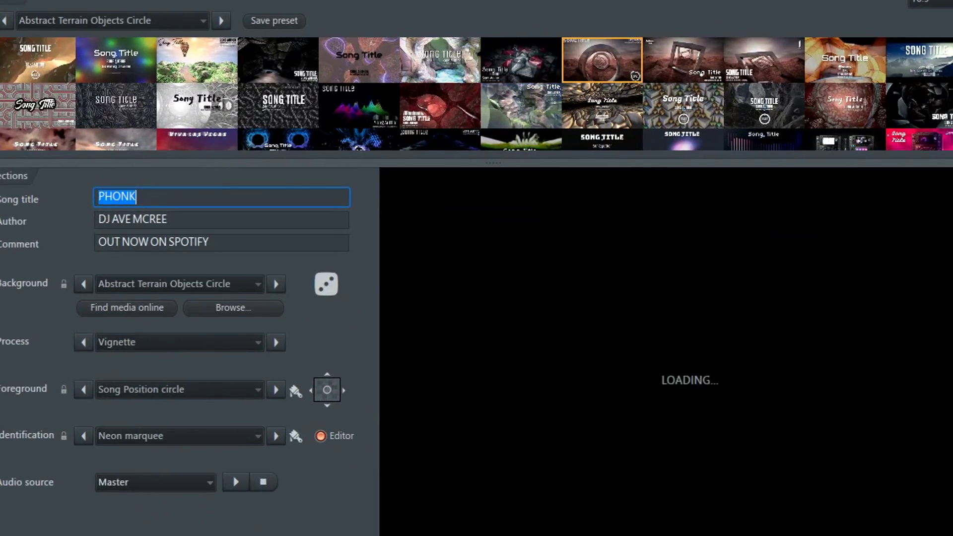
click(683, 60)
click(763, 60)
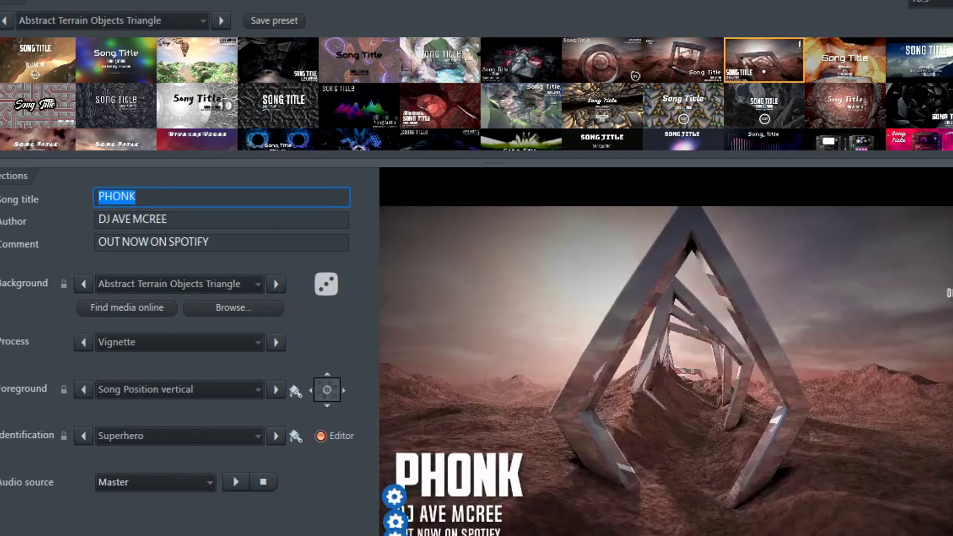
click(844, 59)
click(919, 60)
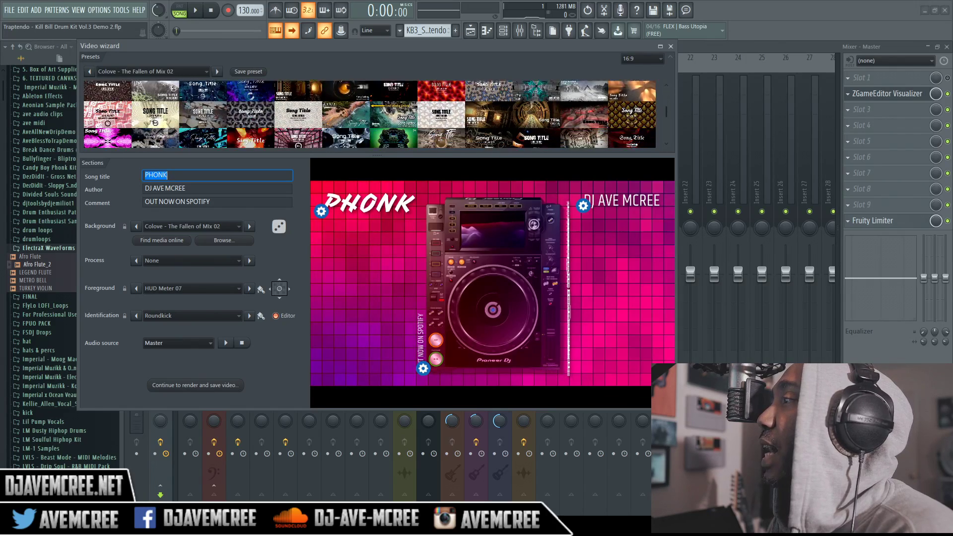
- Audition Random Isometric Blocks, Random Pipe System, Weaved 3D Truchet and Winding Menger Tunnel presets
scroll(370, 114, down, 2)
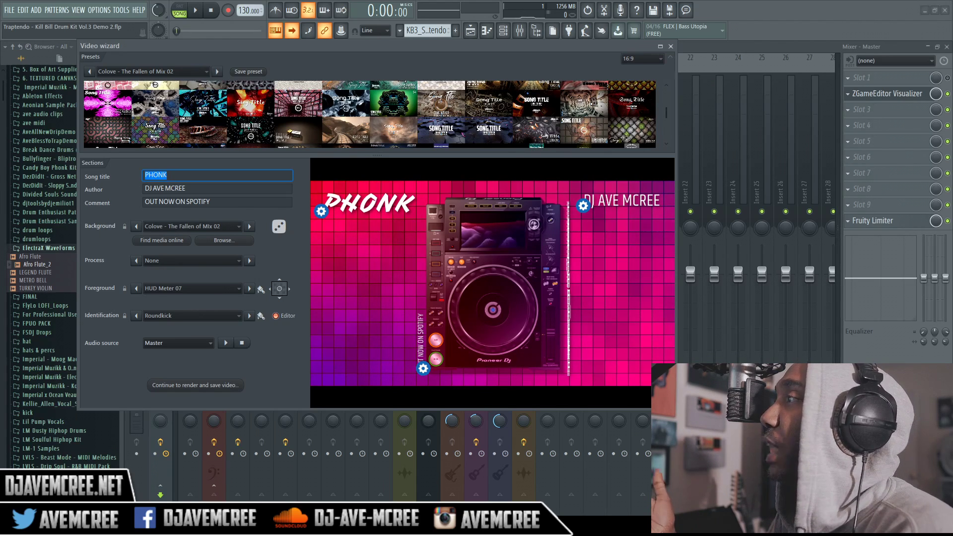
scroll(369, 115, down, 2)
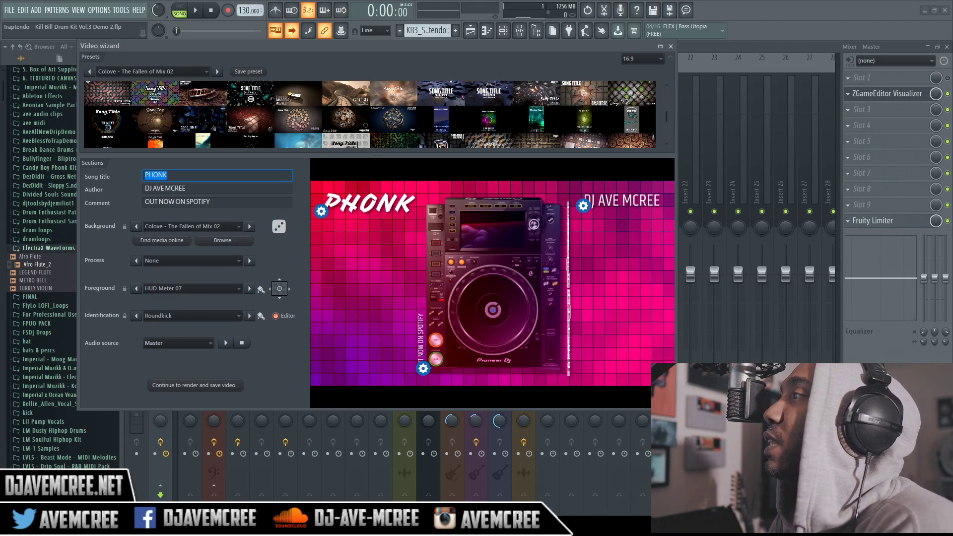
click(489, 141)
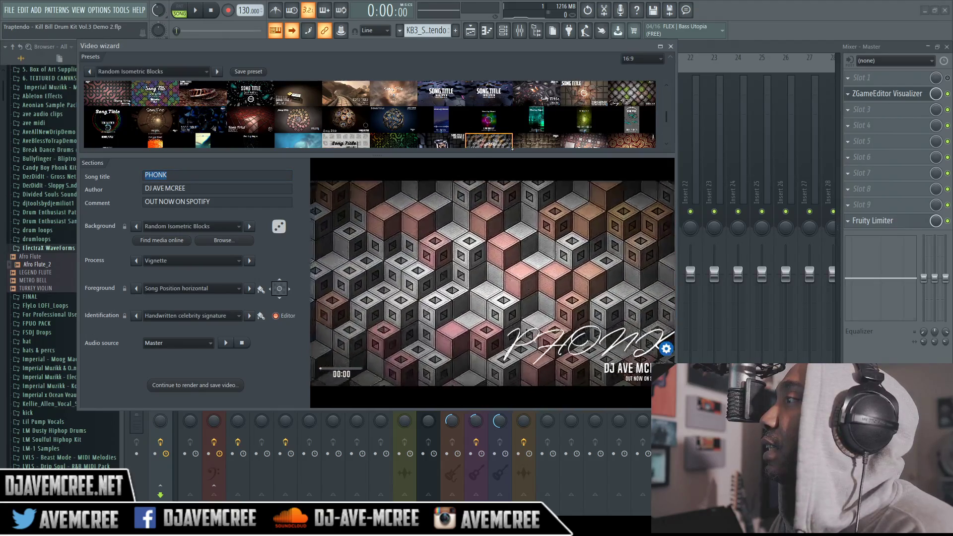
click(536, 139)
scroll(541, 137, down, 3)
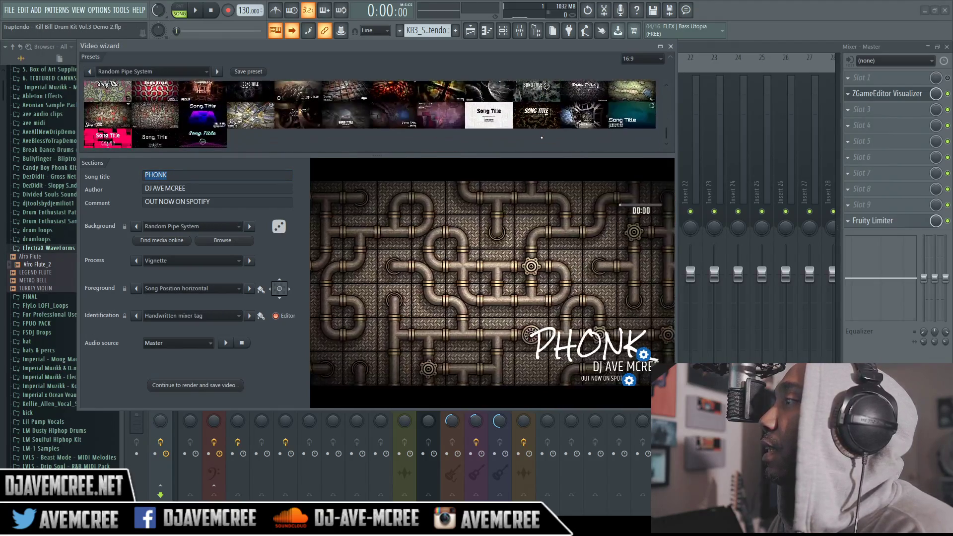
click(536, 114)
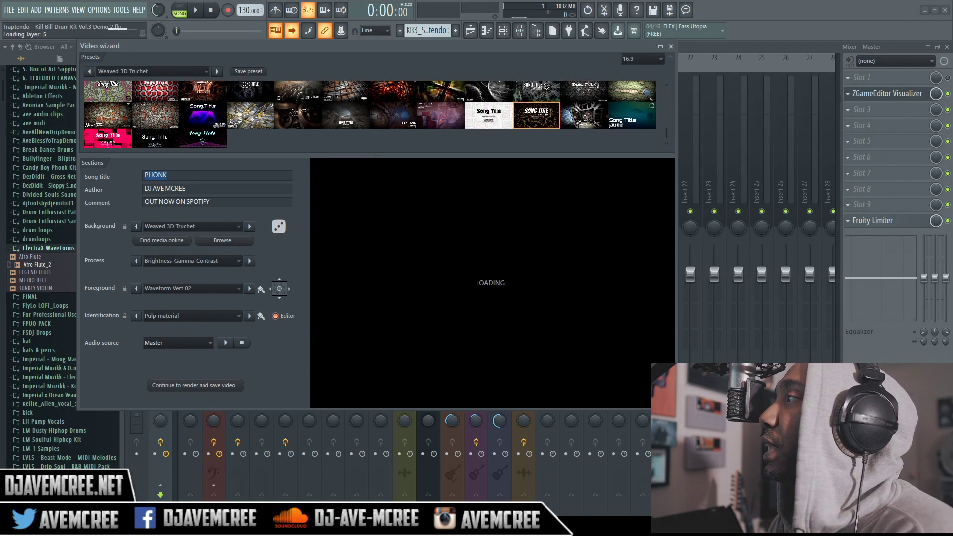
click(584, 114)
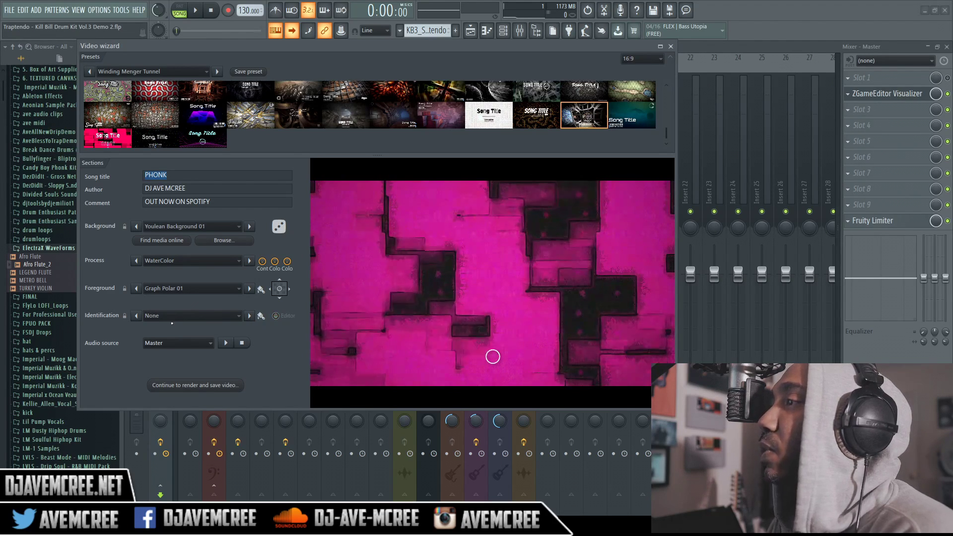
- Add the Vinyl - Only Label layer, randomize all layers to the Cyber Skull scene, and close the wizard
click(137, 317)
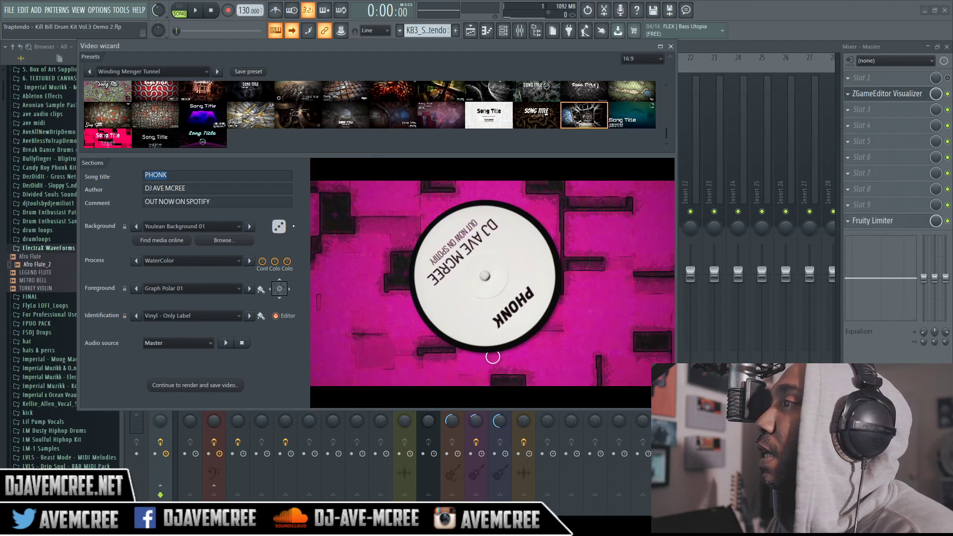
click(281, 227)
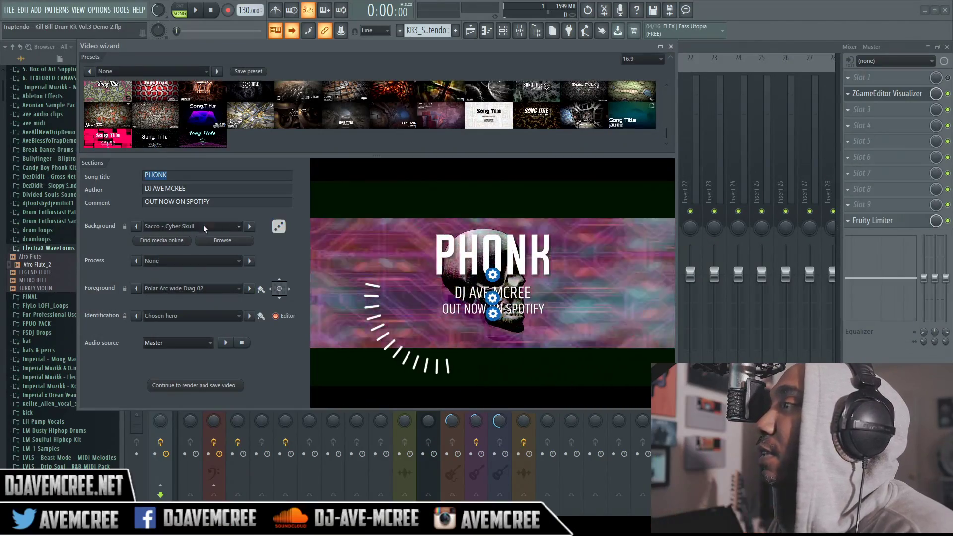
click(671, 46)
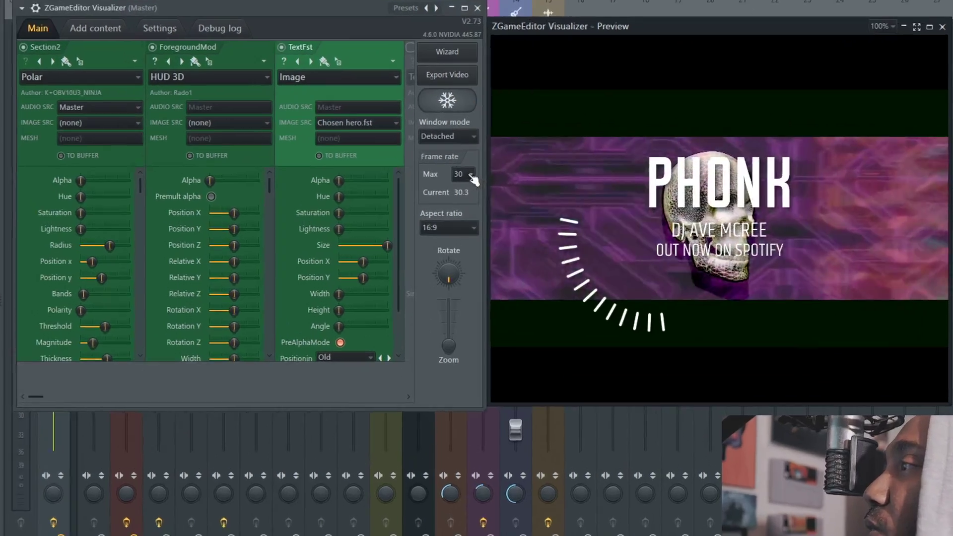
- Set the visualizer's maximum frame rate to 60 fps and open the video export settings
click(464, 186)
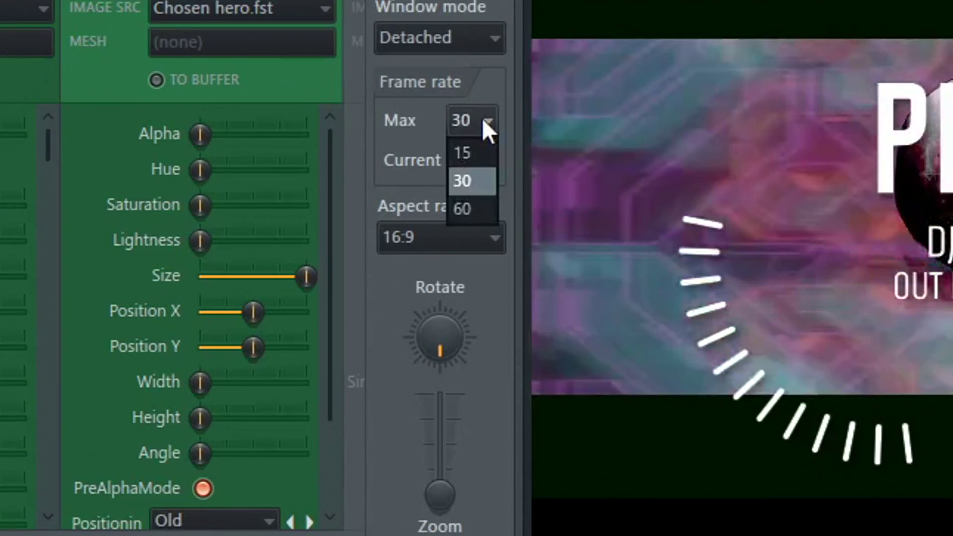
click(466, 207)
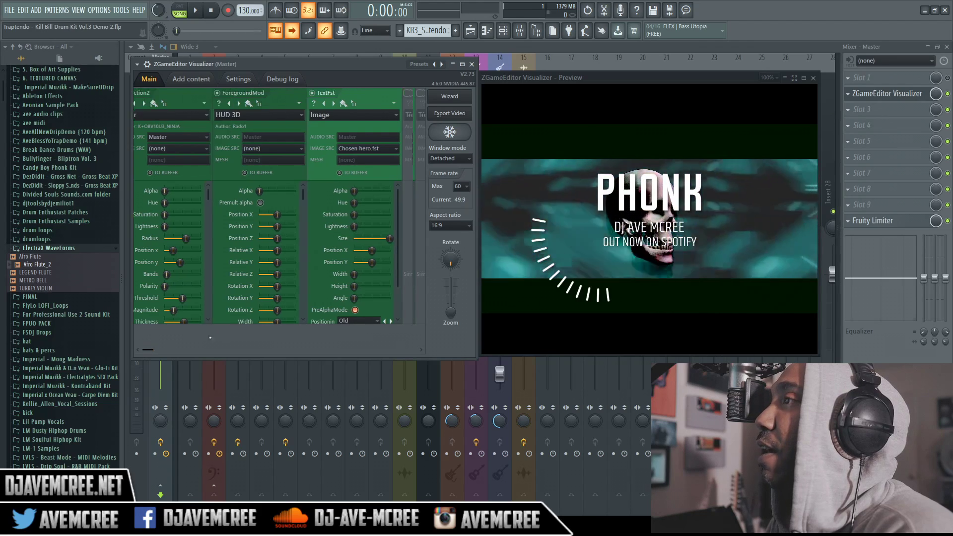
mouse_move(150, 349)
mouse_down()
mouse_move(298, 348)
mouse_move(398, 329)
mouse_move(347, 342)
mouse_move(148, 349)
mouse_up()
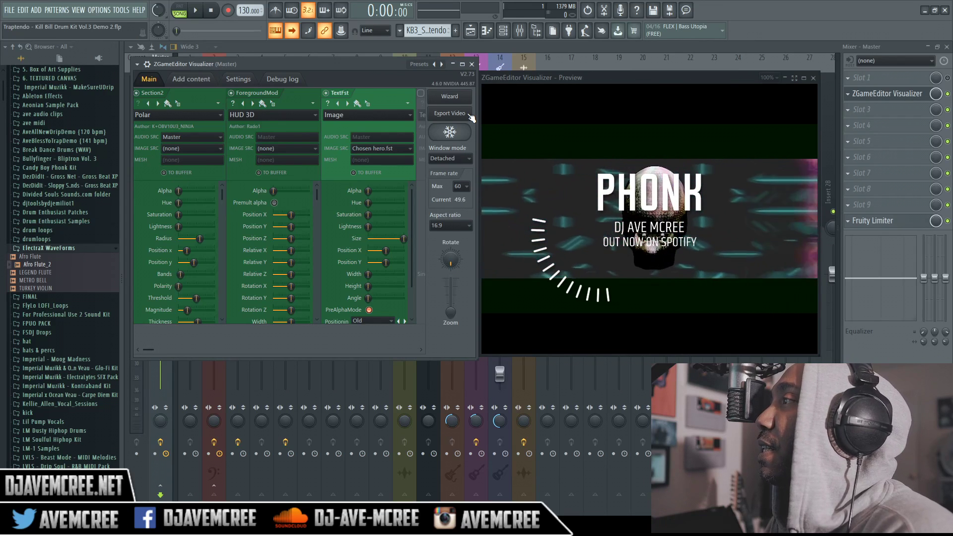
click(470, 115)
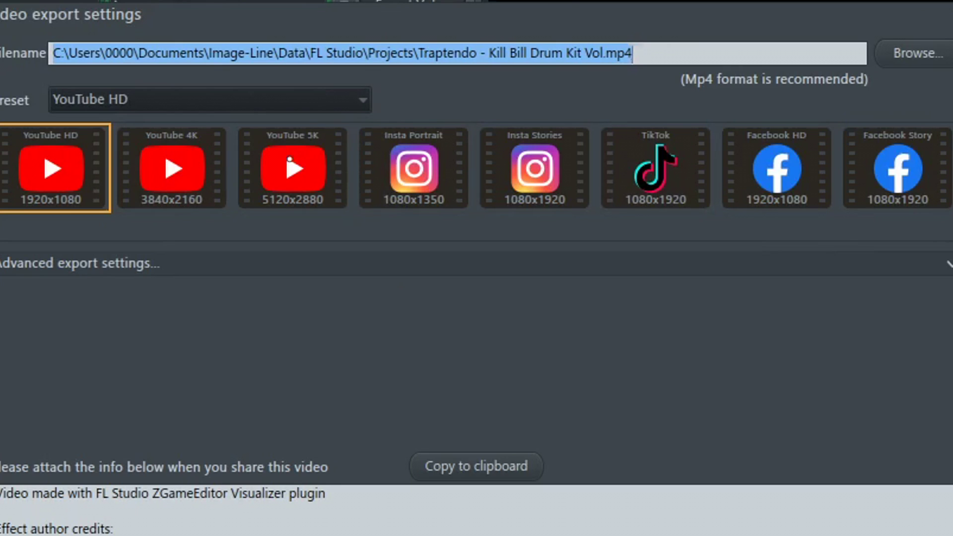
- Compare the YouTube 5K, Insta Portrait, Insta Stories and Facebook HD export presets
click(289, 159)
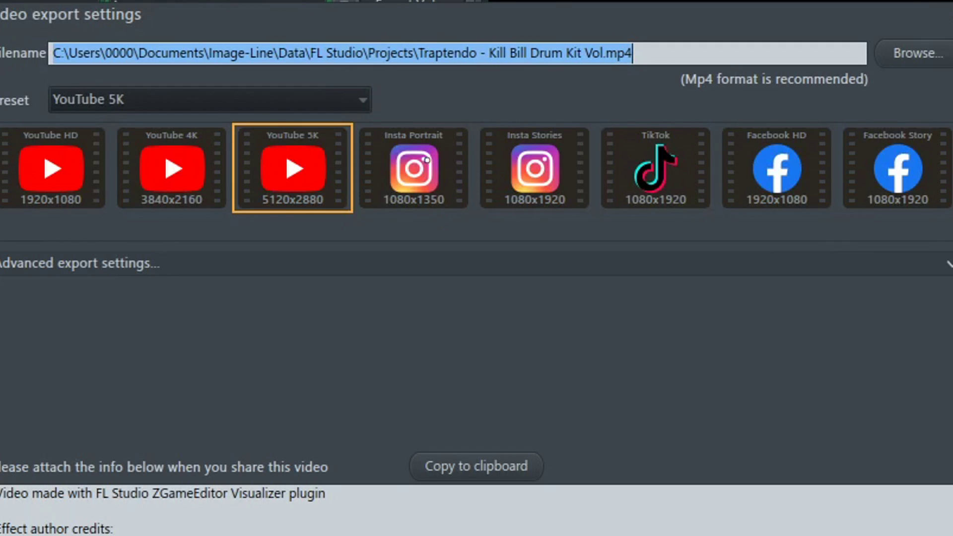
click(426, 160)
click(507, 169)
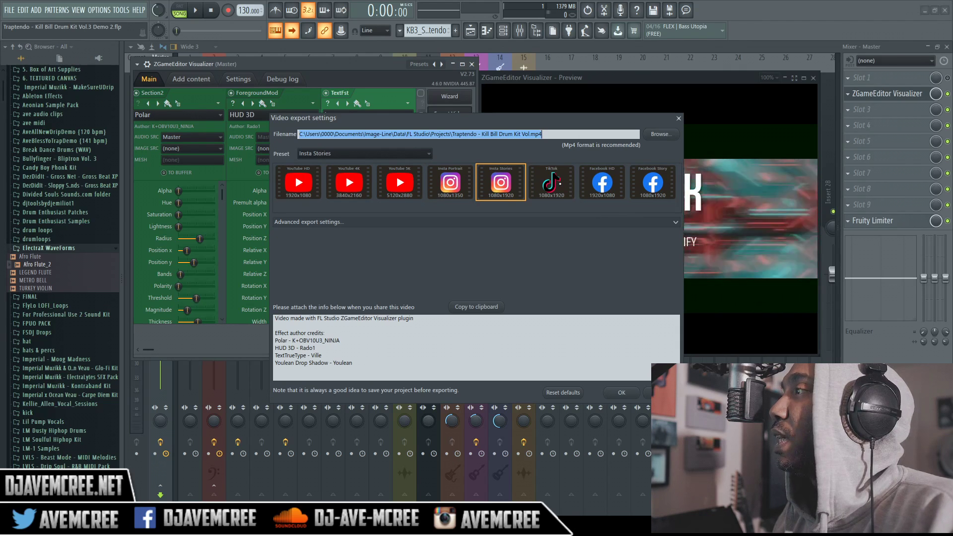
click(602, 182)
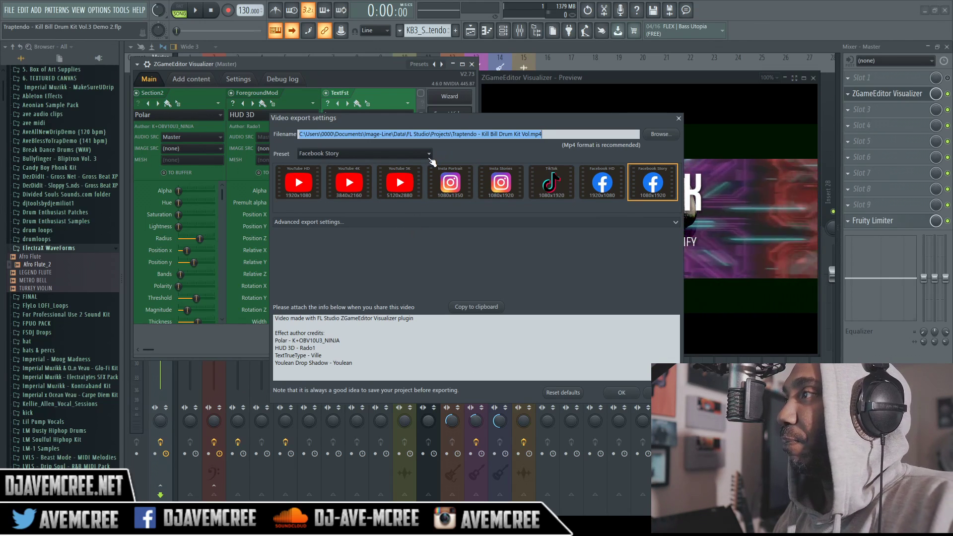
- Glance at the export preset list without changing it, then close the video export settings
click(429, 155)
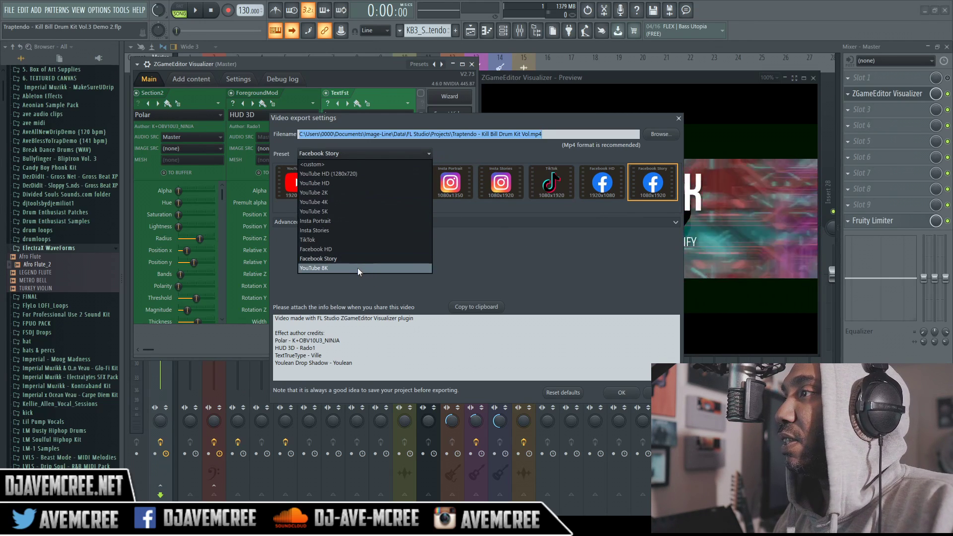
click(486, 256)
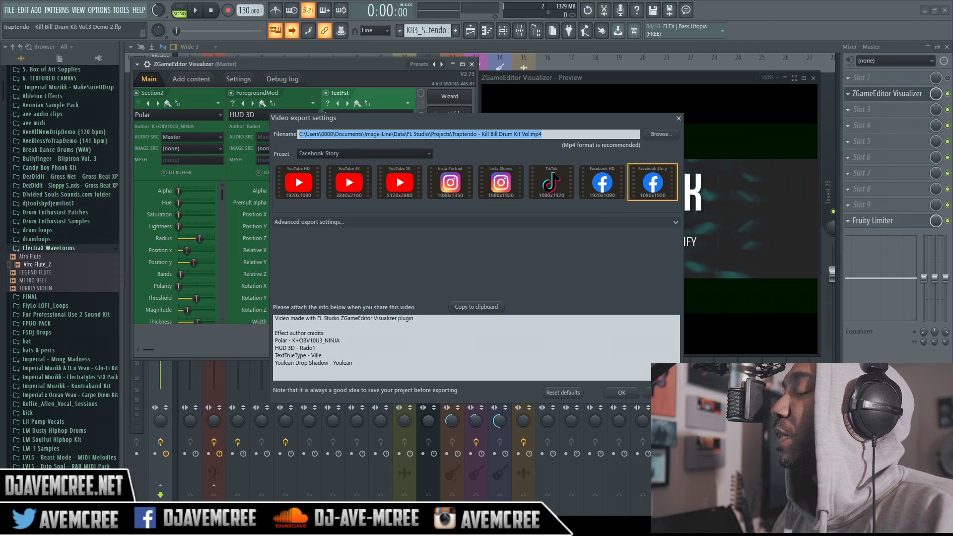
key(Escape)
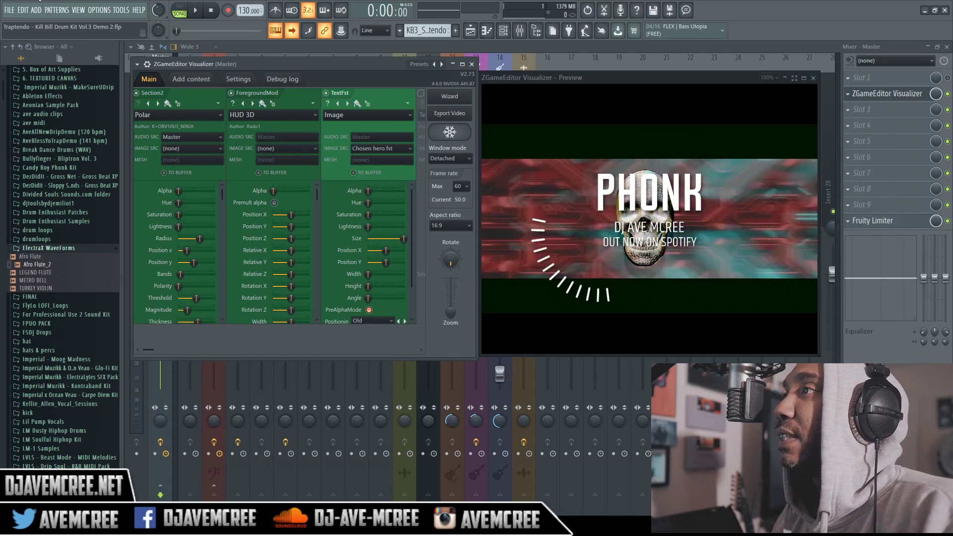
- Play and stop the song to preview the PHONK visuals, then reopen export settings to choose a save location
click(198, 10)
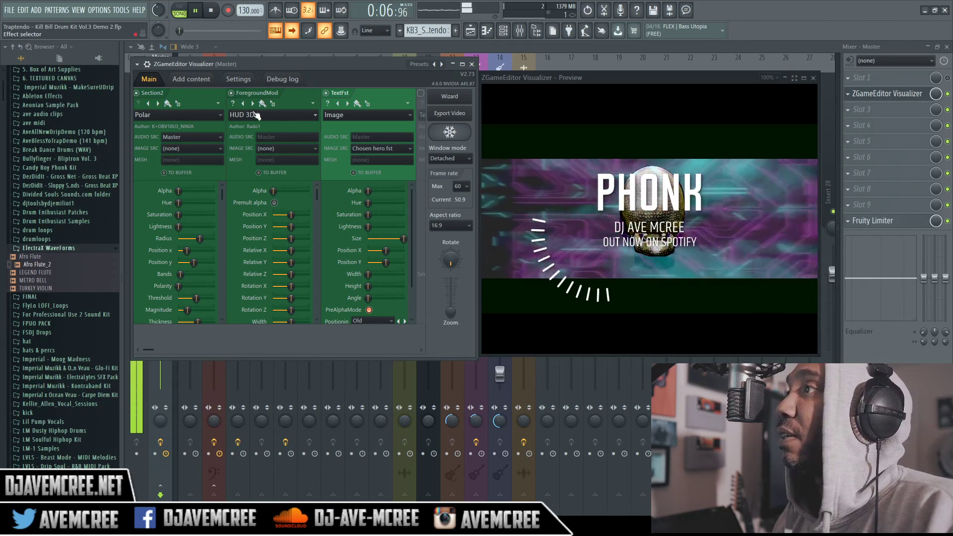
click(213, 14)
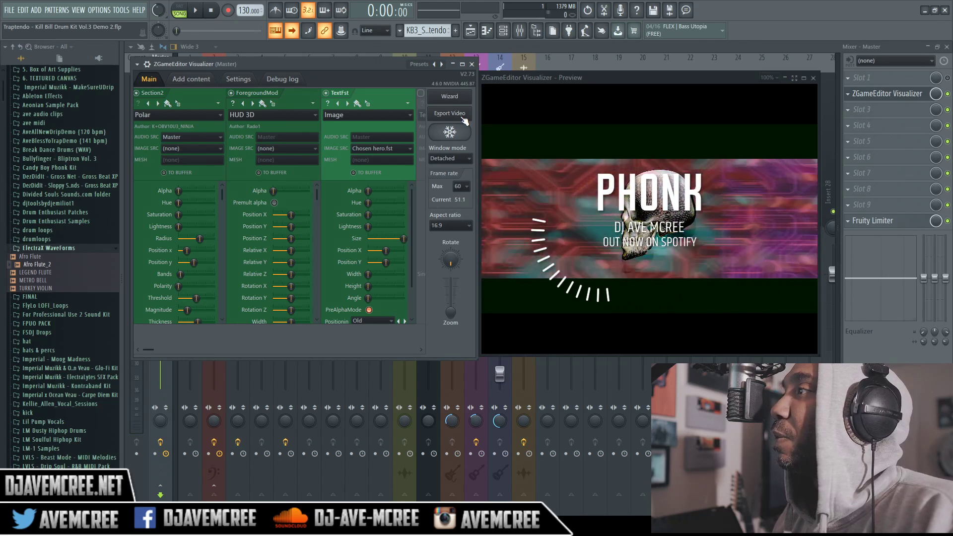
click(449, 113)
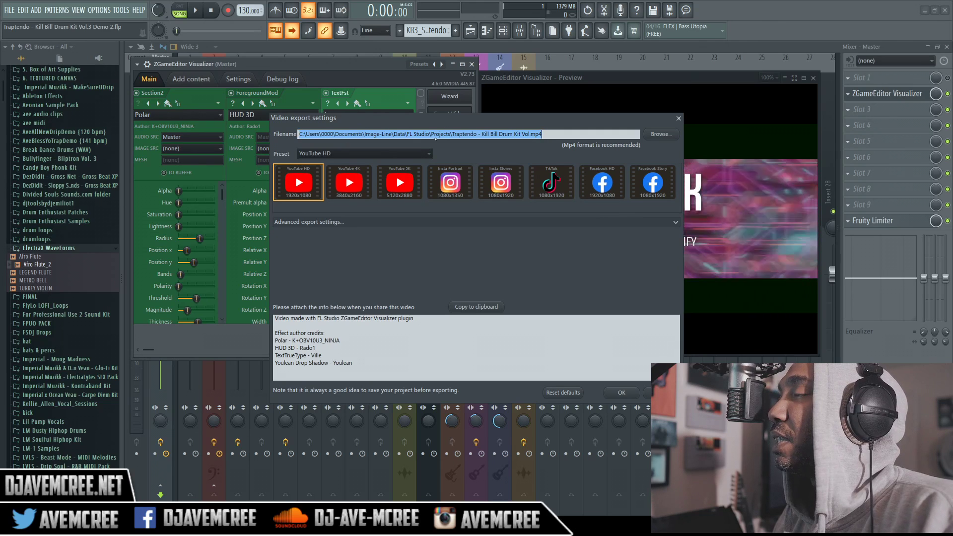
click(660, 134)
click(35, 137)
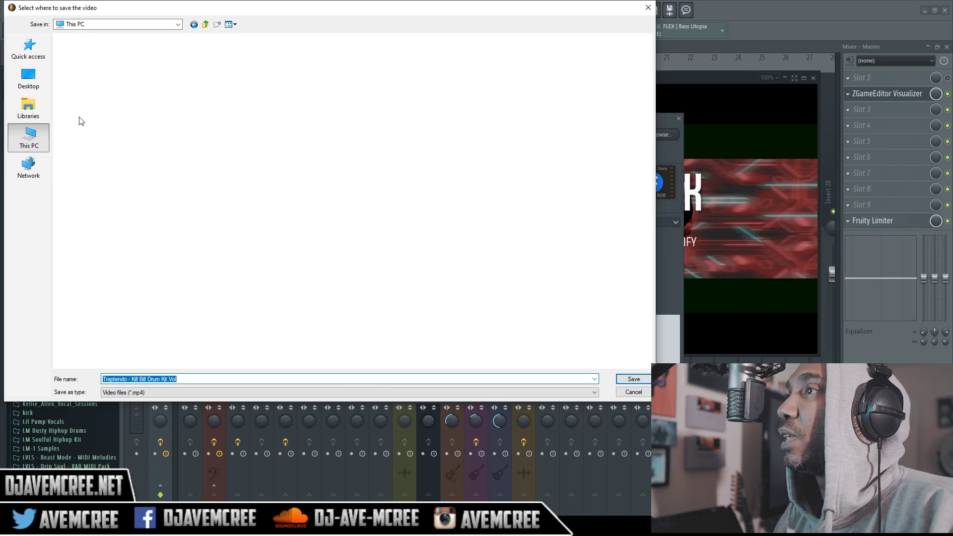
click(31, 113)
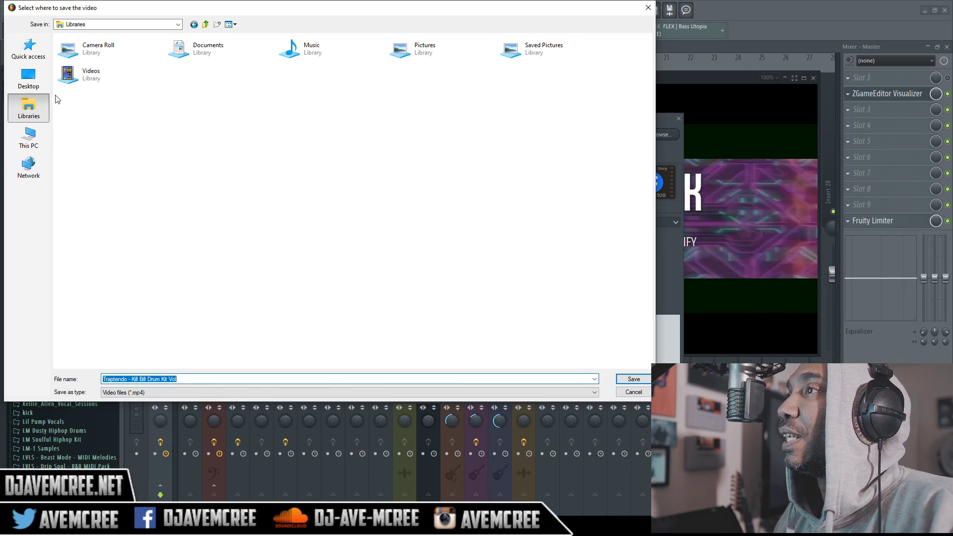
double_click(85, 73)
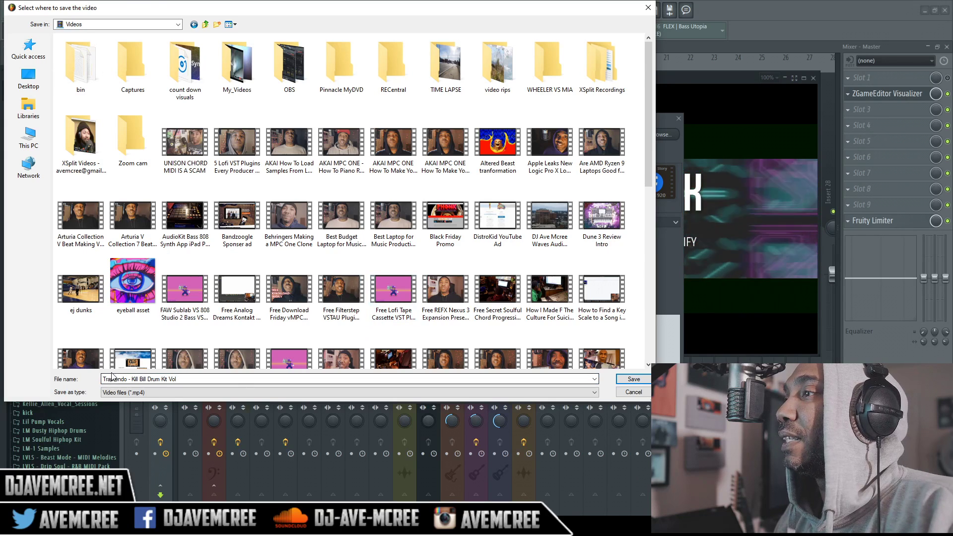
click(173, 379)
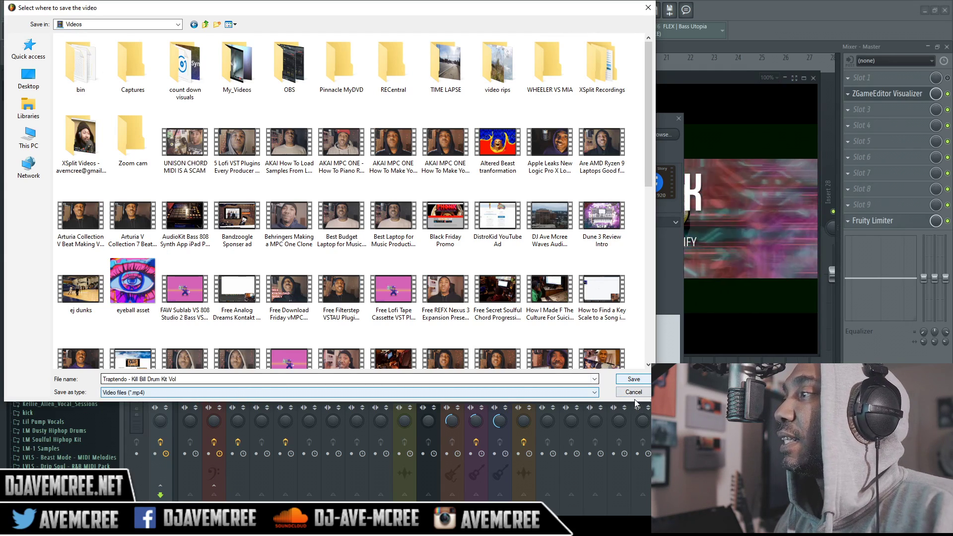
click(635, 394)
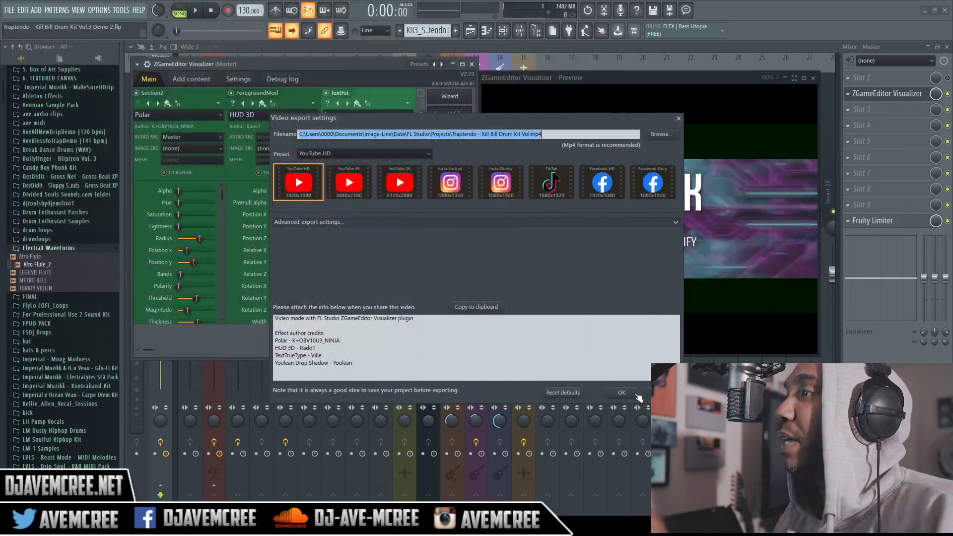
- Close the Video export settings dialog, returning to the PHONK Cyber Skull preview
click(678, 118)
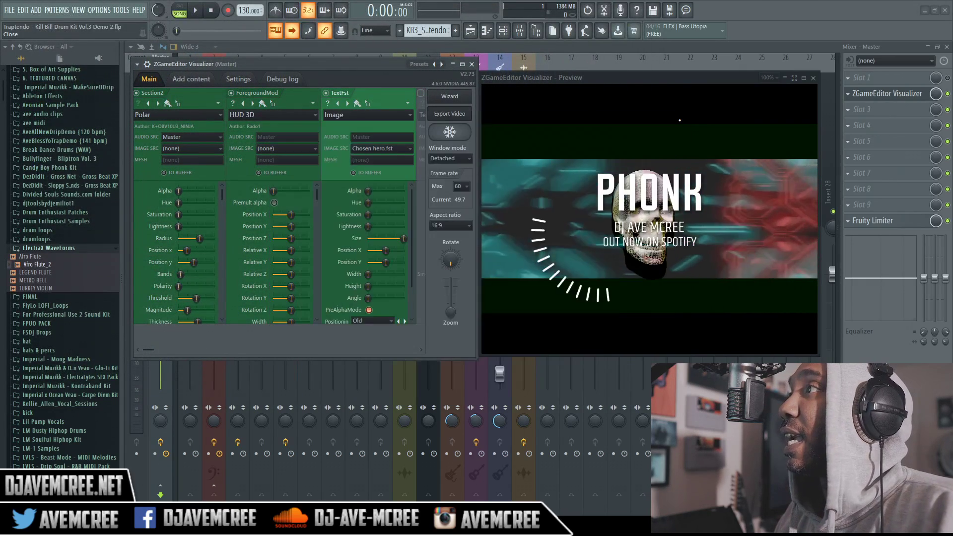